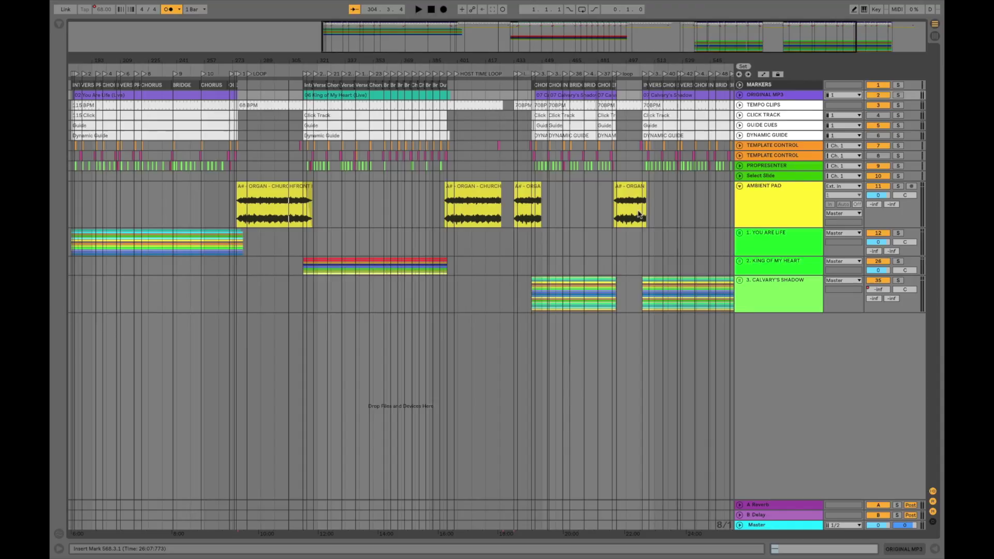
Step: Fold the AMBIENT PAD track to a single row and scroll across the arrangement
left_click(740, 187)
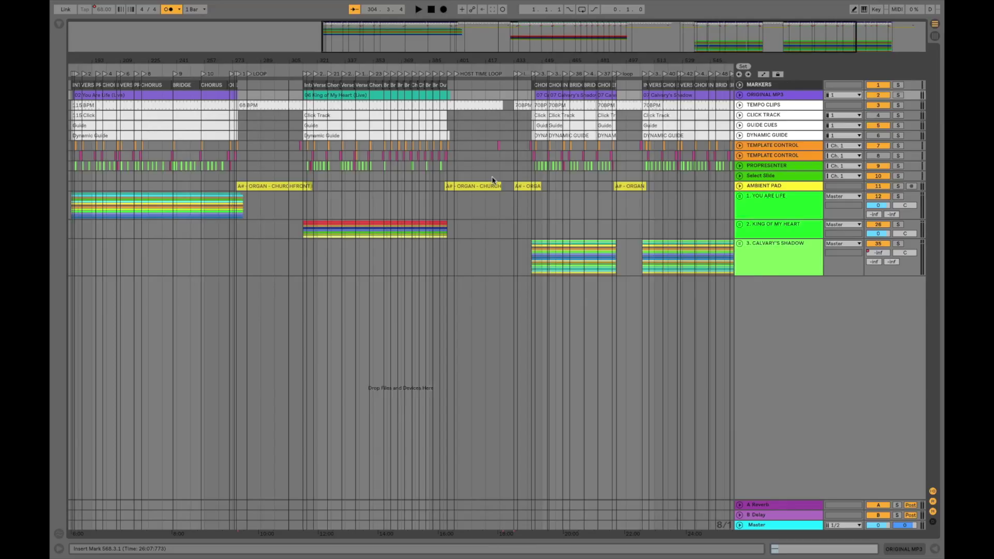
scroll(288, 178, "left", 2)
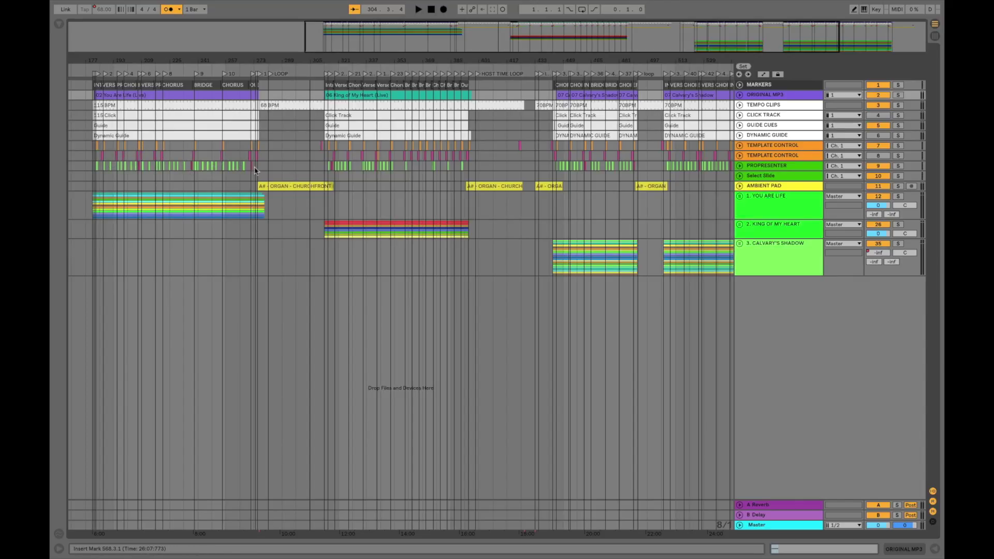
scroll(256, 171, "right", 4)
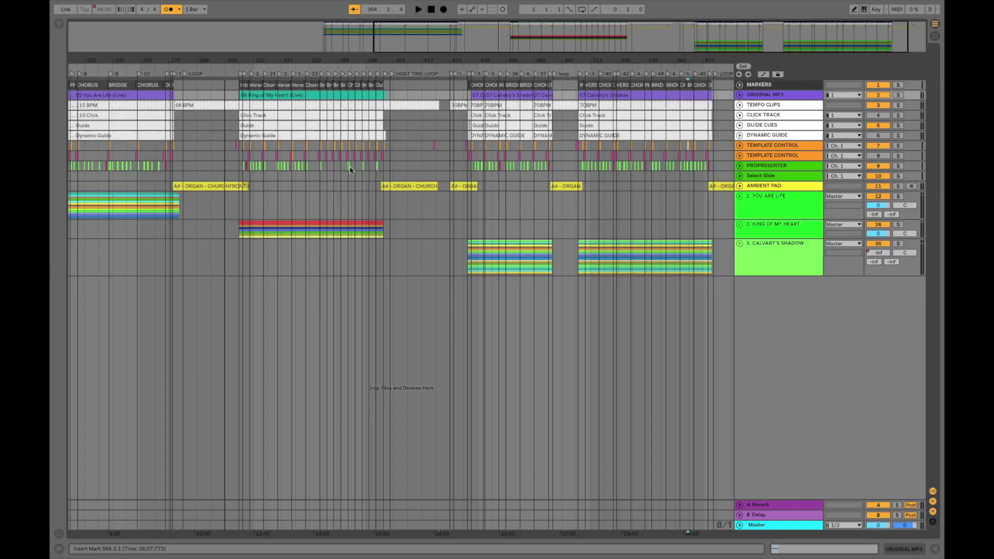
scroll(350, 170, "right", 1)
scroll(350, 170, "left", 5)
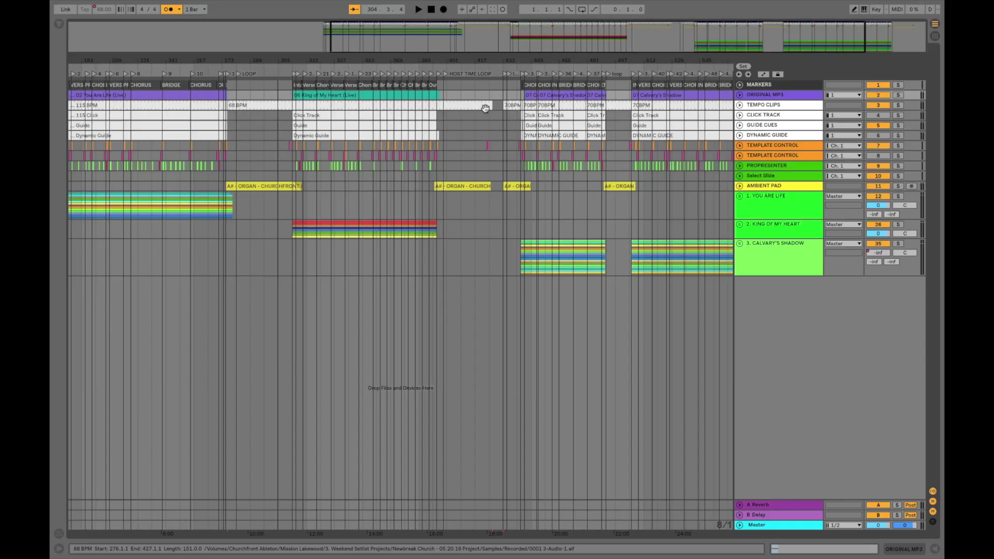
Step: Unfold the Master track and show its Song Tempo automation lane, then select the tempo envelope
scroll(486, 108, "right", 3)
left_click(763, 74)
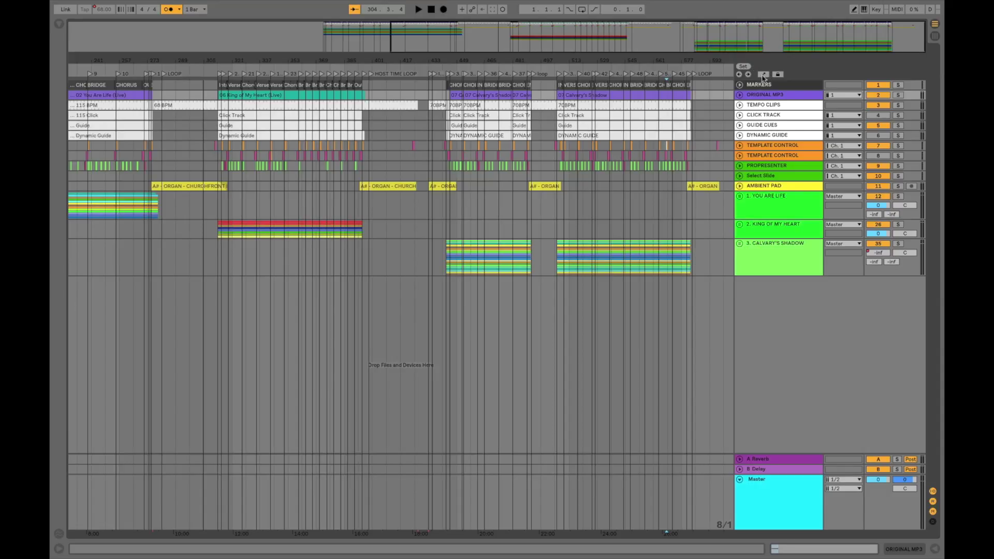
left_click(764, 74)
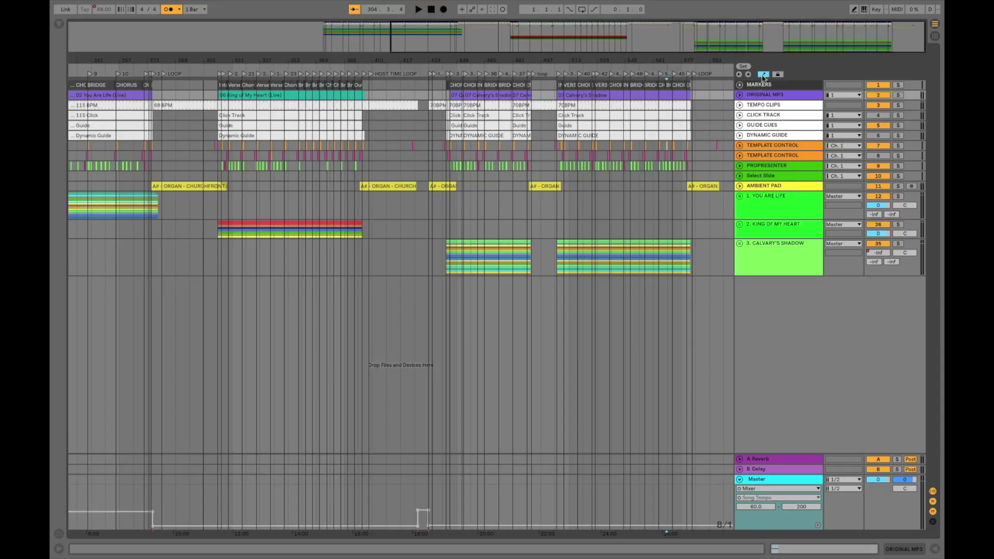
left_click(757, 497)
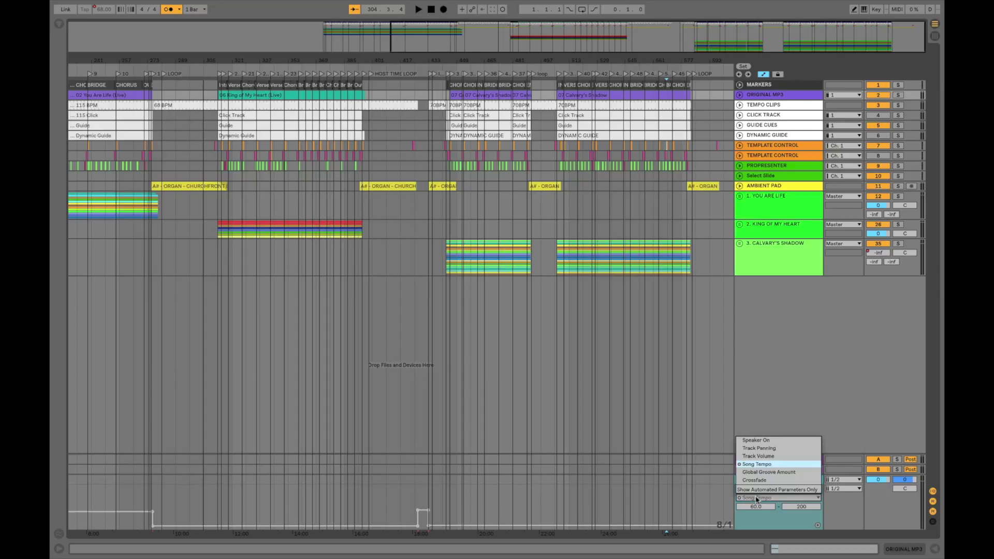
left_click(760, 466)
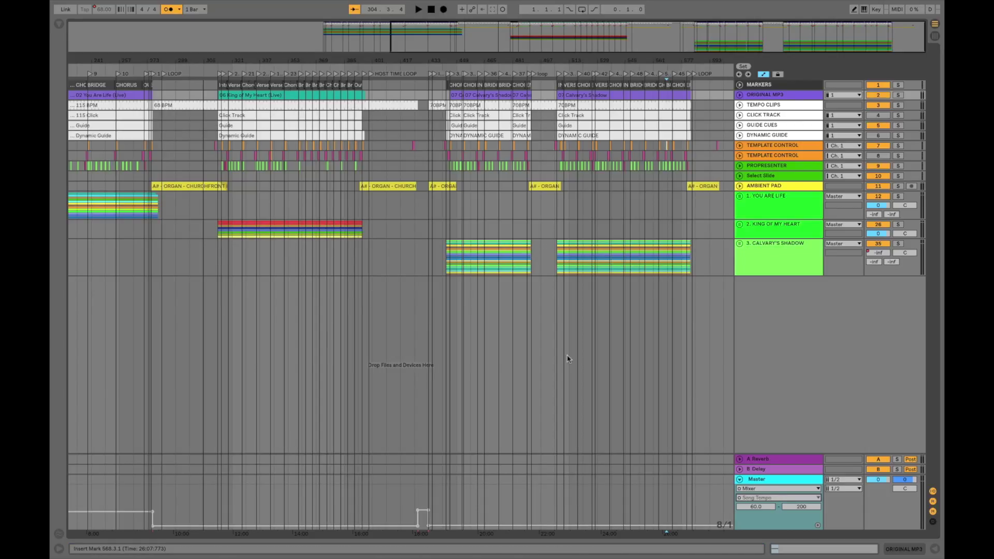
left_click(252, 497)
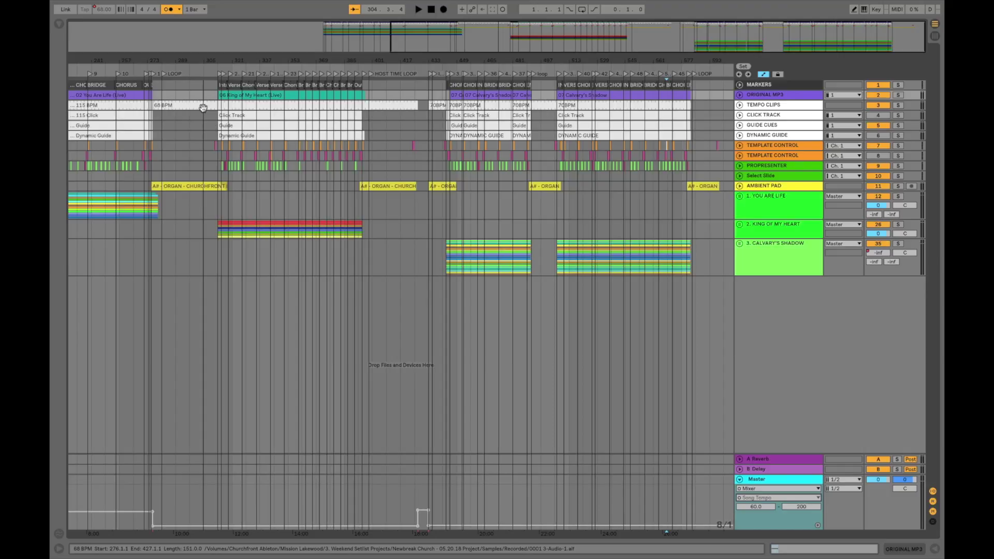
Step: Turn Automation Mode off and scroll back to the You Are Life song
left_click(763, 75)
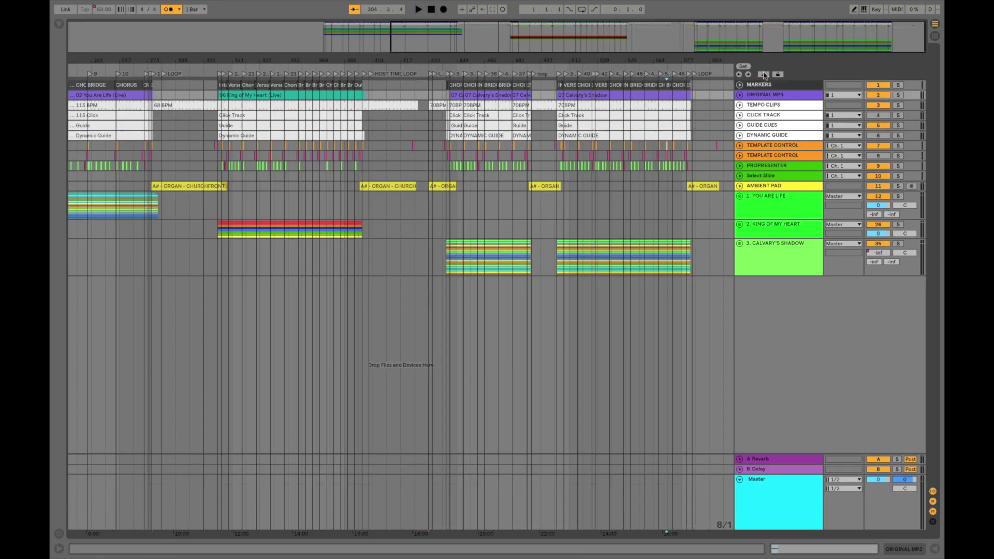
scroll(252, 215, "left", 5)
scroll(252, 215, "up", 10)
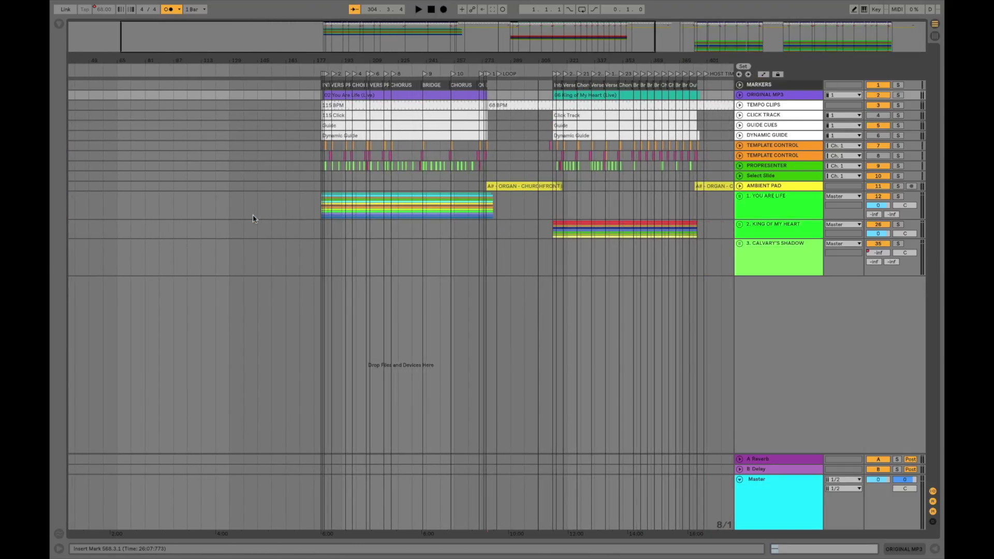
scroll(252, 214, "up", 5)
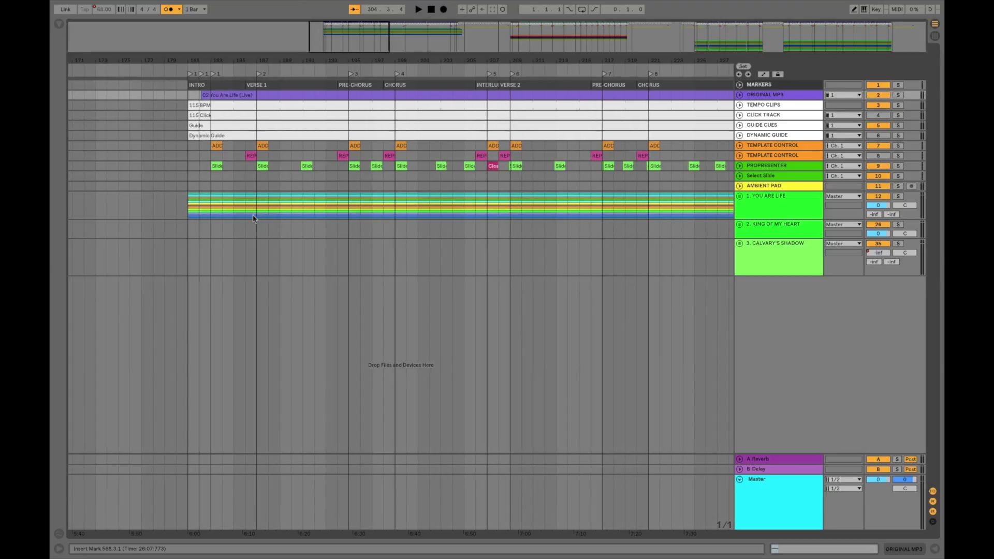
Step: Unfold the TEMPO CLIPS track and select its 115 BPM clip under You Are Life
left_click(740, 105)
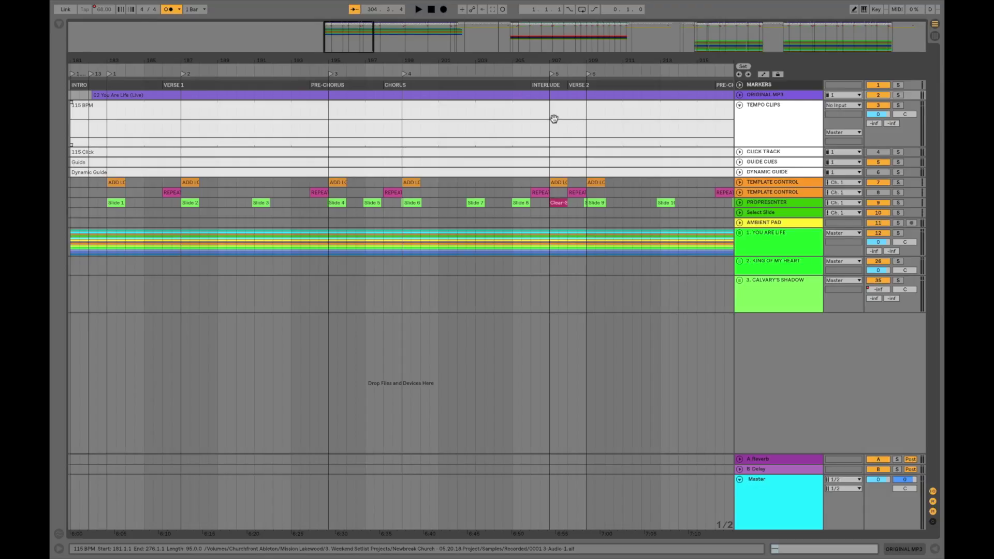
left_click(485, 122)
scroll(350, 122, "left", 3)
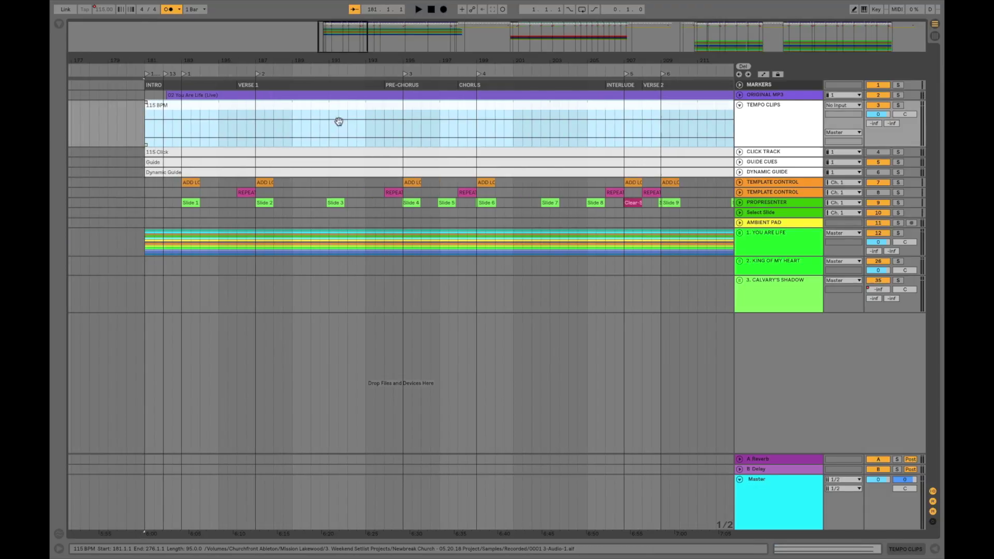
scroll(239, 123, "right", 3)
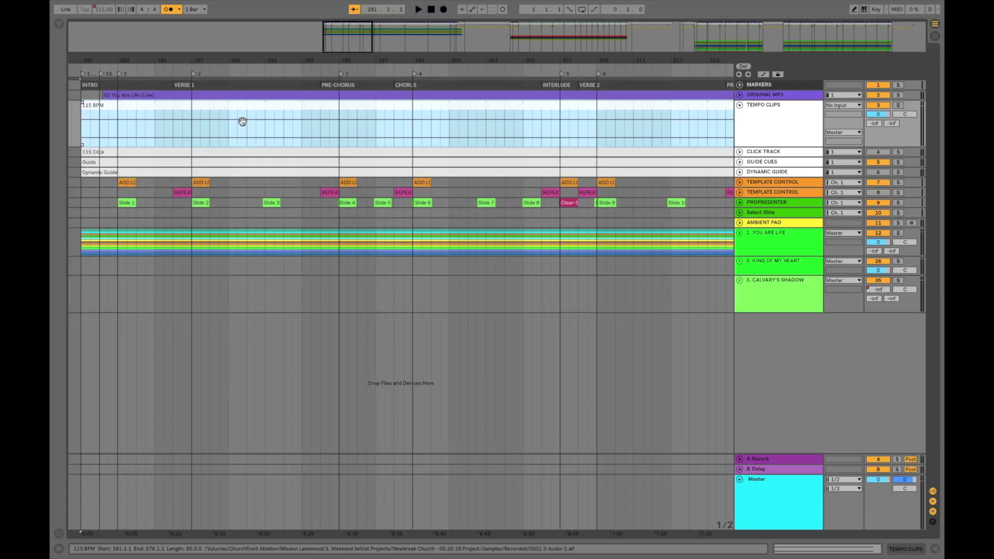
Step: Open the 115 BPM tempo clip in Clip View and select the whole clip
double_click(206, 108)
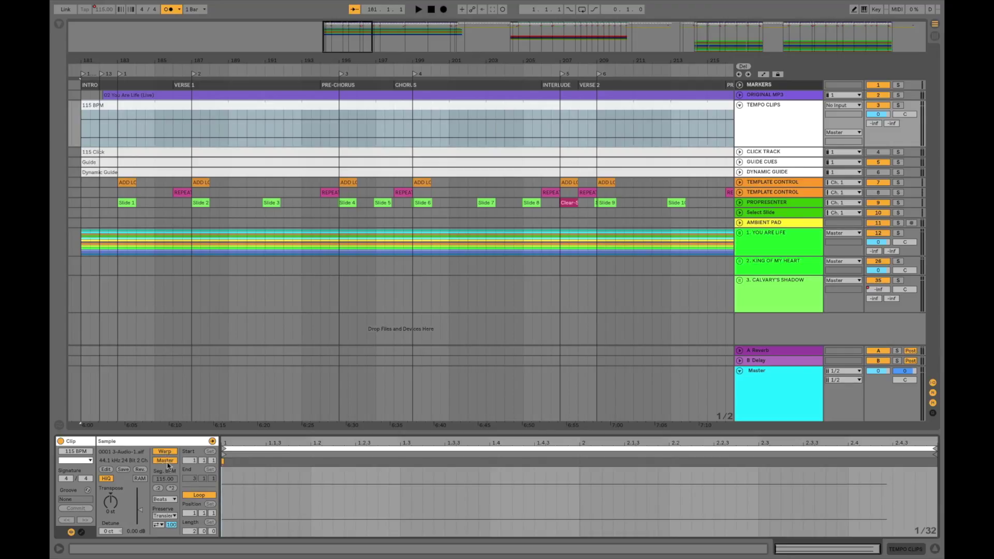
scroll(160, 121, "left", 3)
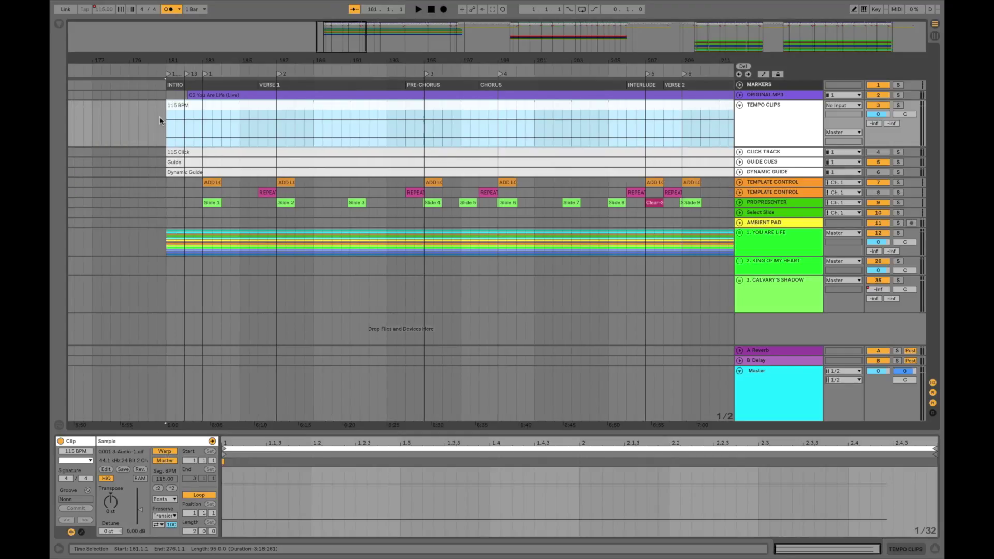
scroll(160, 116, "left", 2)
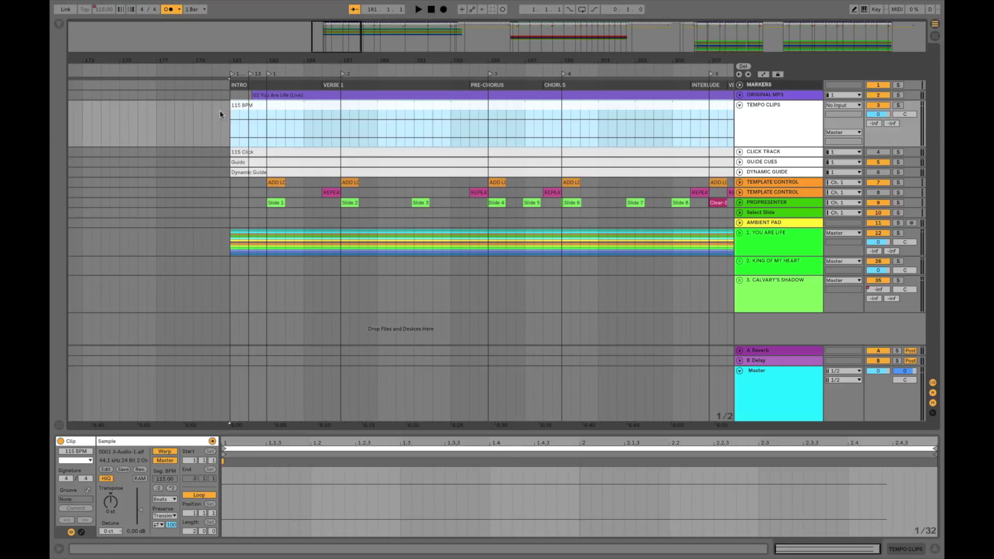
left_click(244, 125)
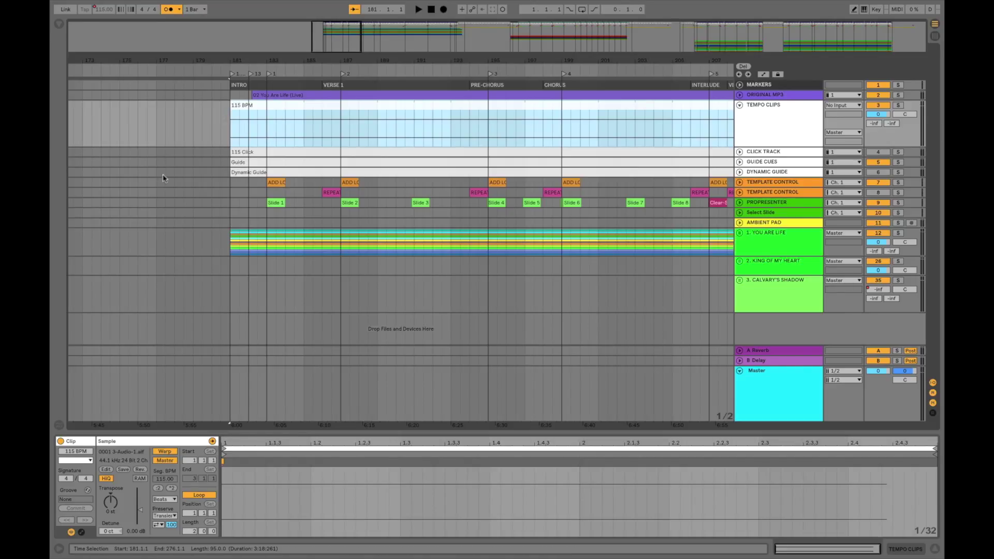
Step: Play from just before bar 181 so the tempo changes to 115 BPM
left_click(173, 70)
scroll(348, 155, "right", 10)
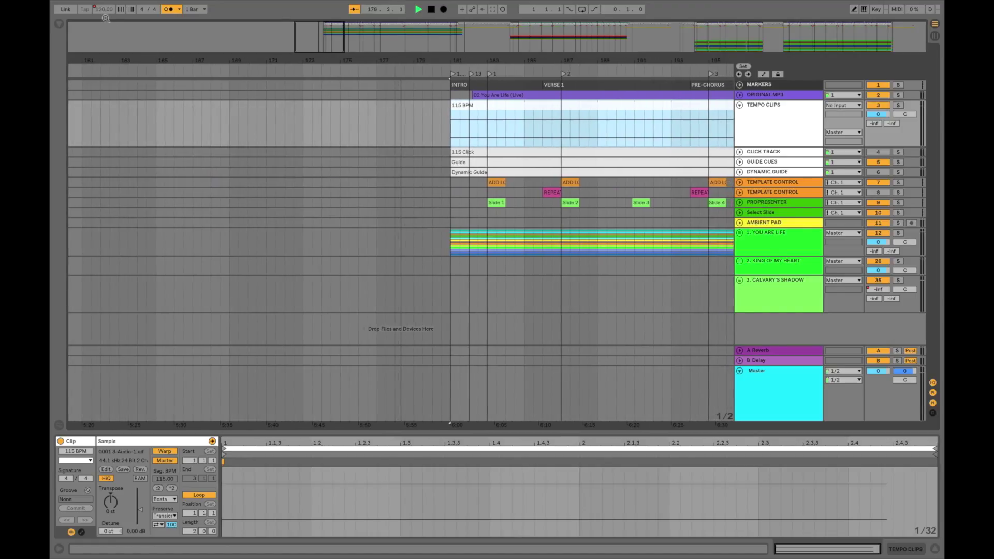
scroll(191, 159, "left", 5)
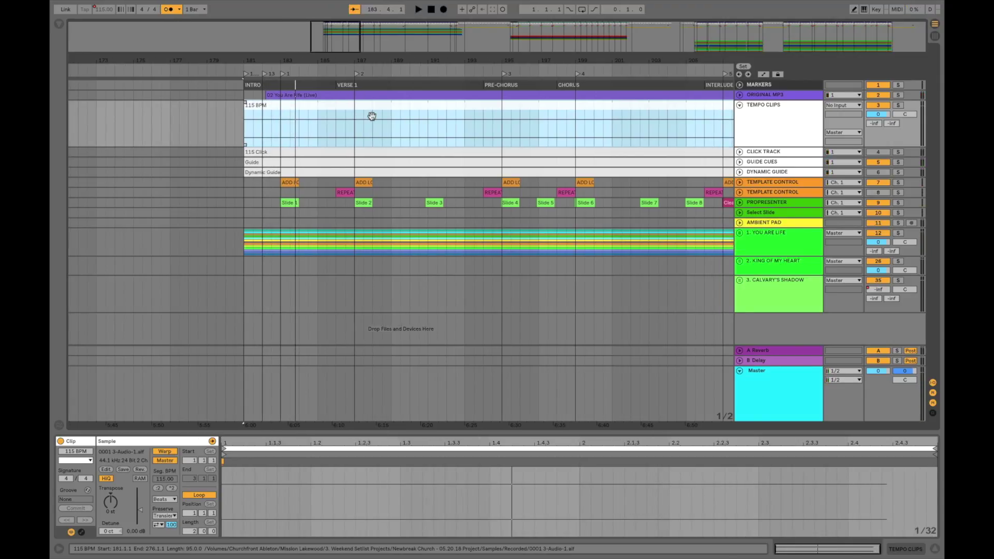
Step: Fold TEMPO CLIPS, zoom to fit You Are Life with Z, and show the Browser
scroll(372, 116, "down", 10)
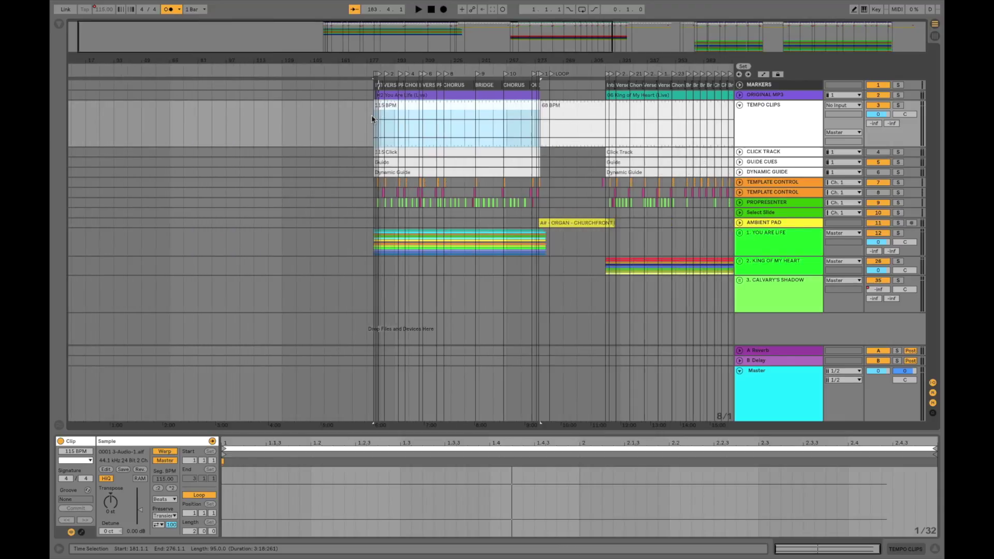
left_click(740, 105)
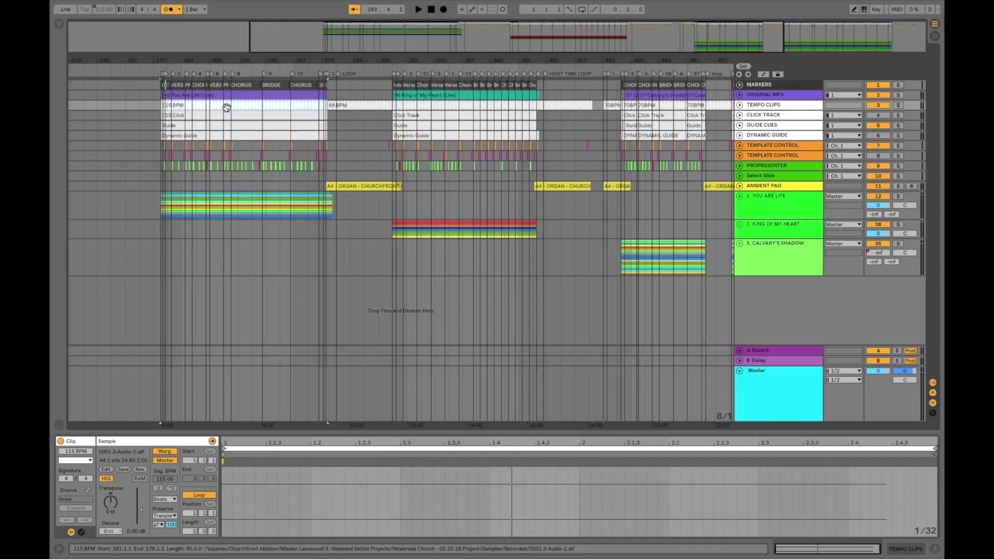
key("z")
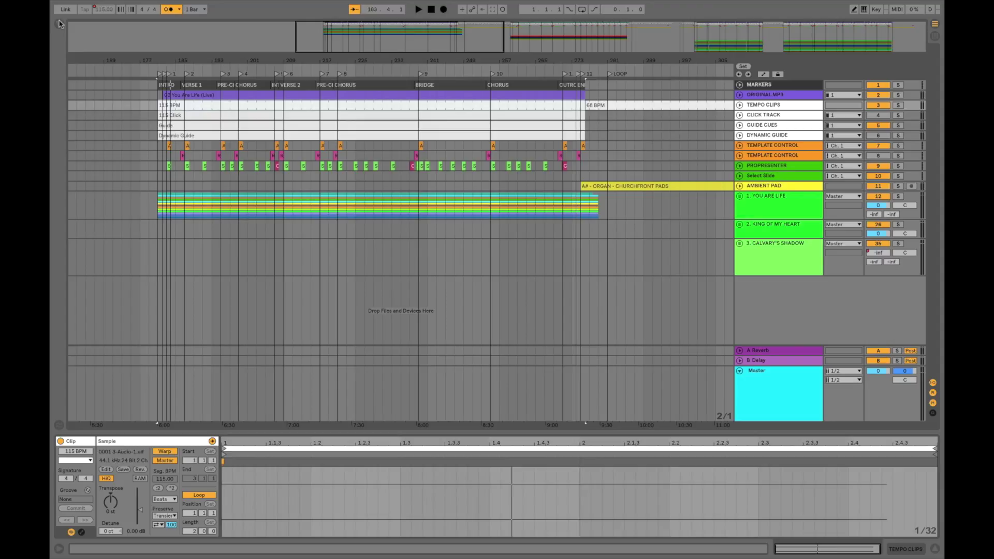
left_click(59, 24)
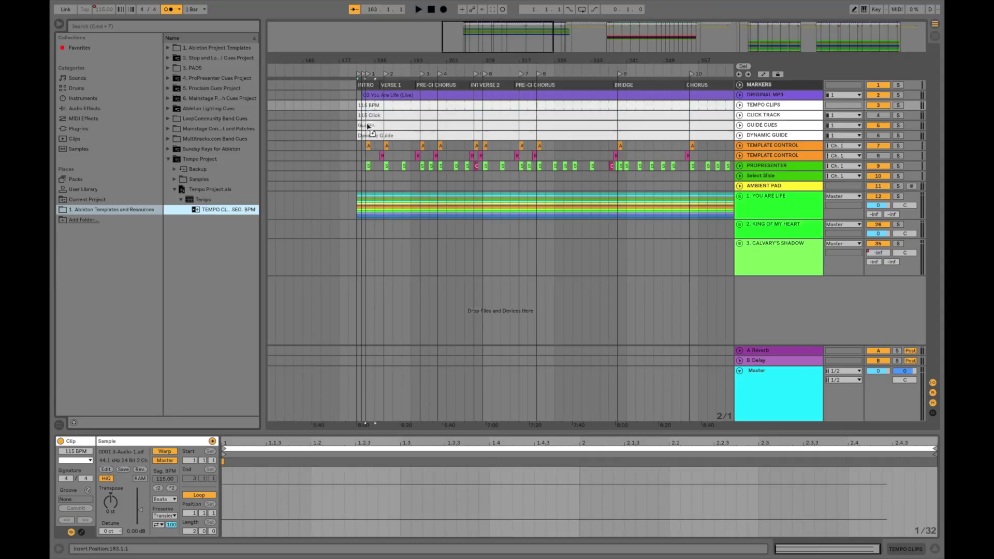
Step: Set the insert point at bar 181 on the TEMPO CLIPS track
left_click(358, 110)
left_click(363, 108)
left_click(356, 109)
scroll(466, 135, "right", 3)
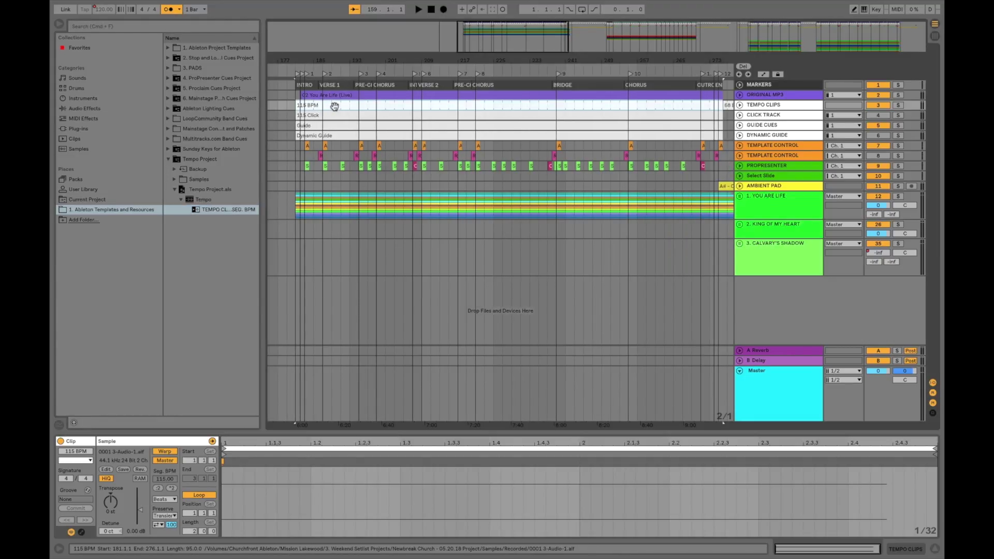
Step: Unfold TEMPO CLIPS, clear the selection, and scroll to King of My Heart's 68 BPM clip
left_click(739, 106)
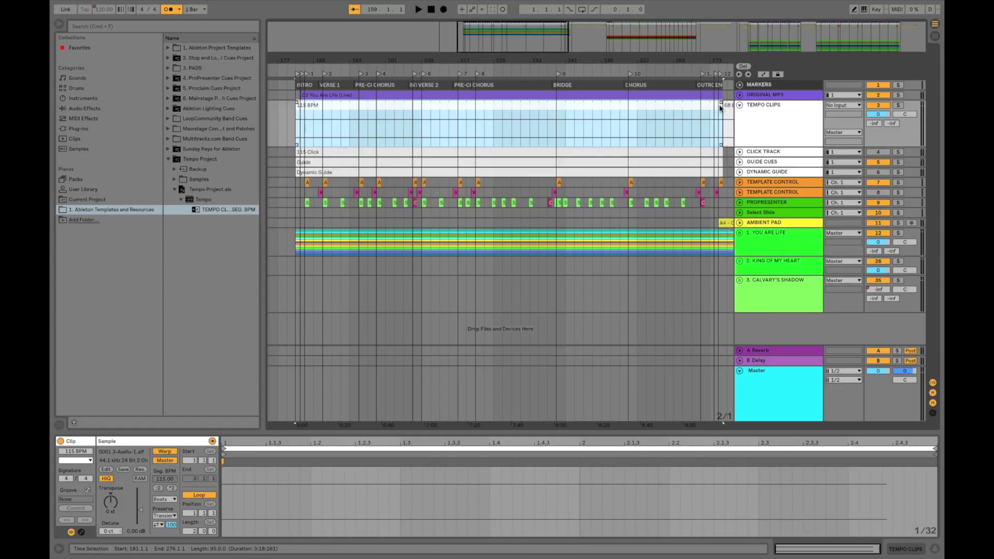
left_click(719, 108)
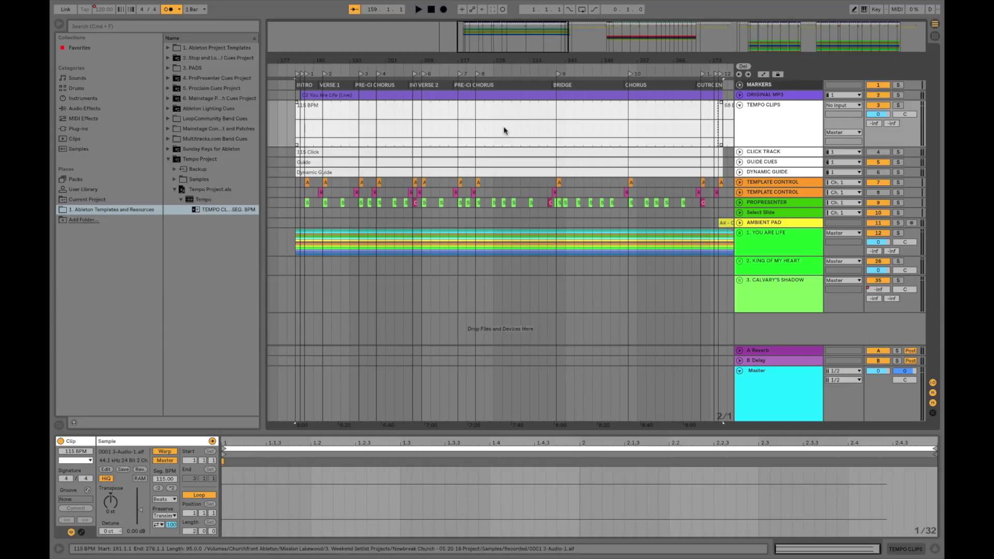
scroll(504, 130, "right", 3)
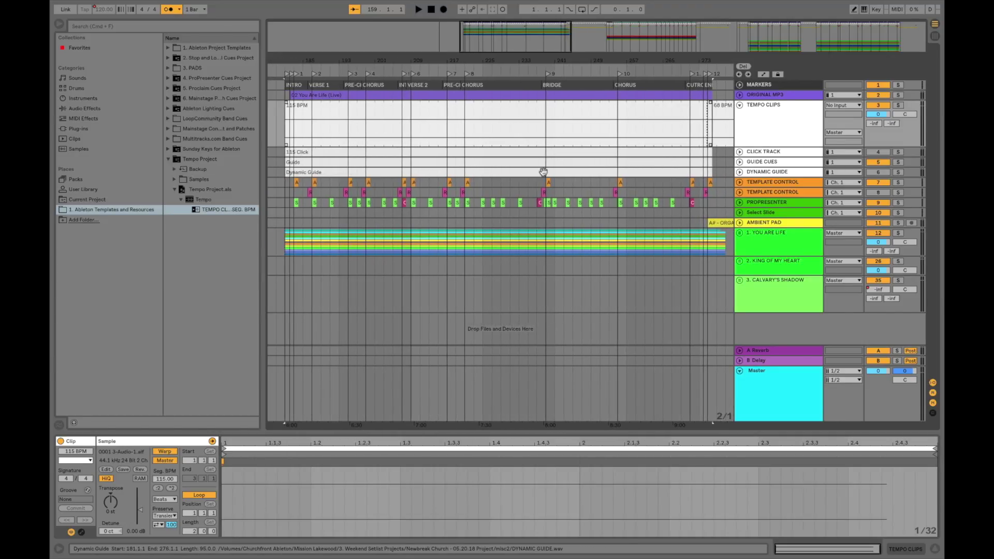
scroll(543, 171, "right", 15)
scroll(543, 172, "right", 5)
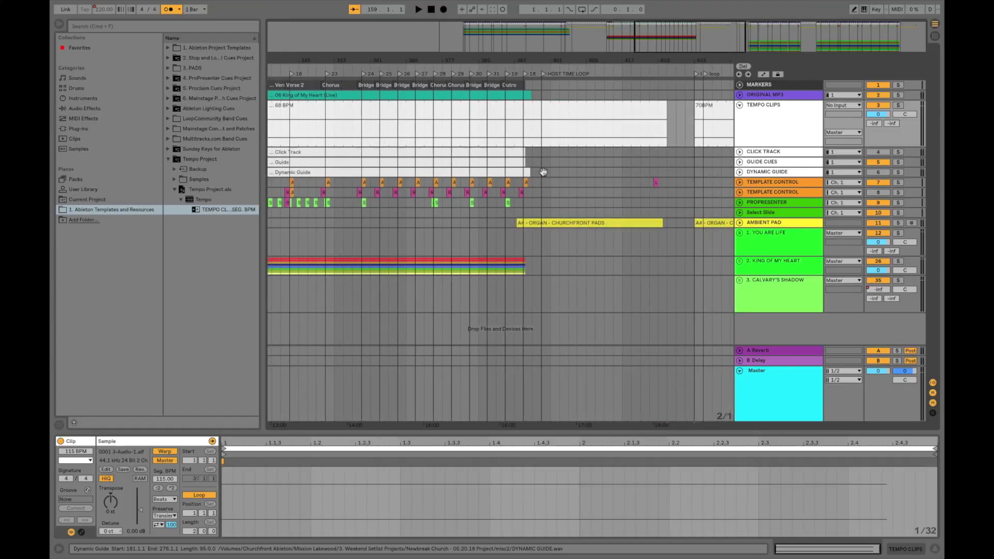
scroll(544, 172, "left", 8)
scroll(487, 131, "left", 8)
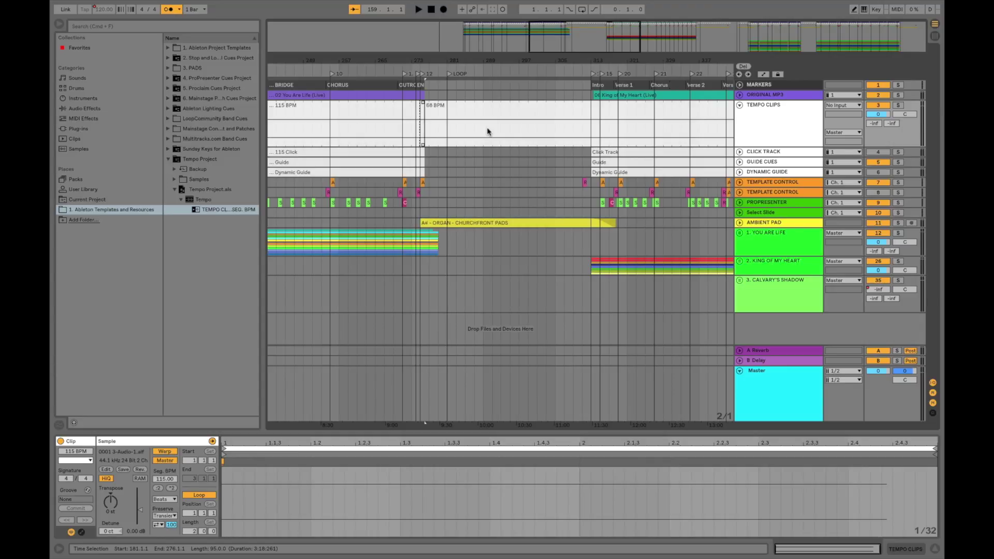
scroll(432, 134, "up", 10)
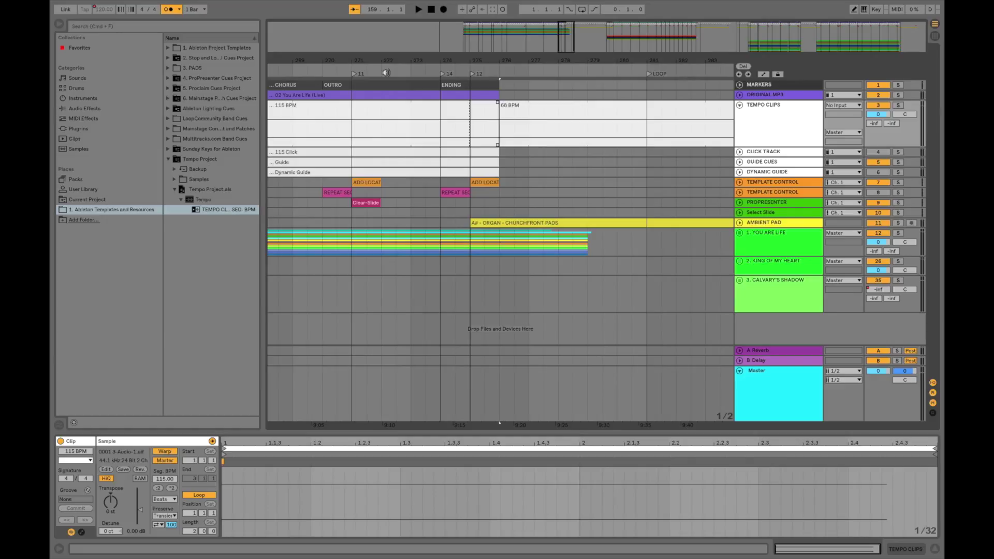
key("space")
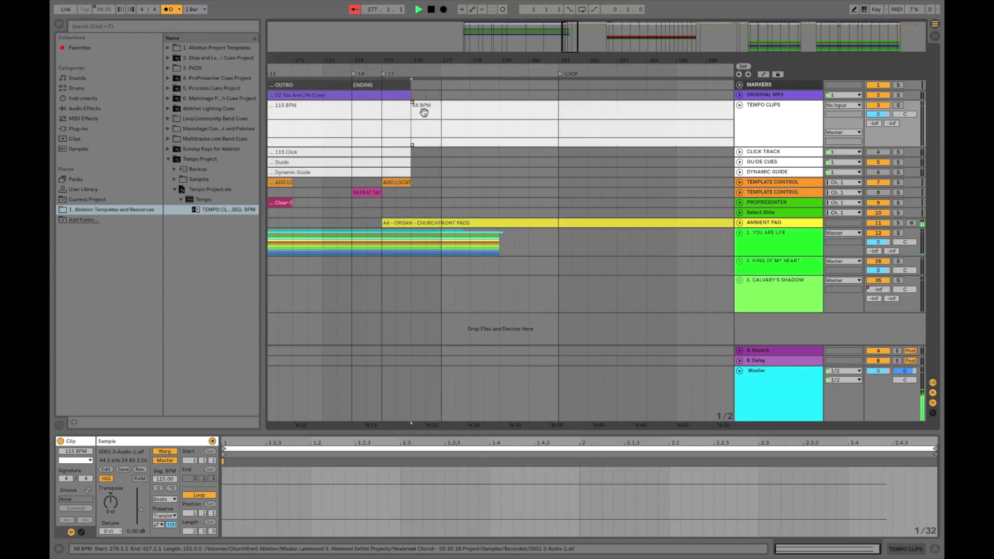
scroll(430, 114, "right", 5)
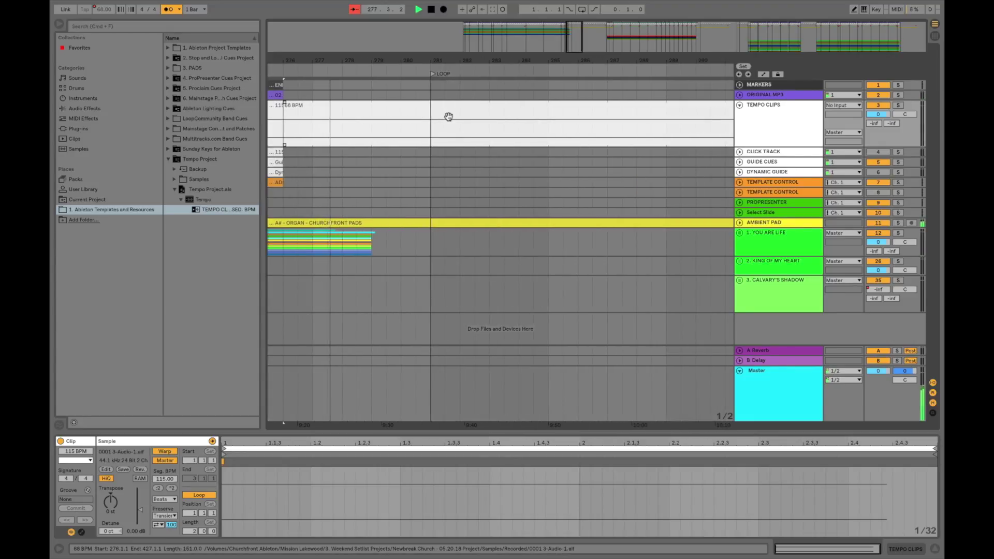
key("minus")
key("minus")
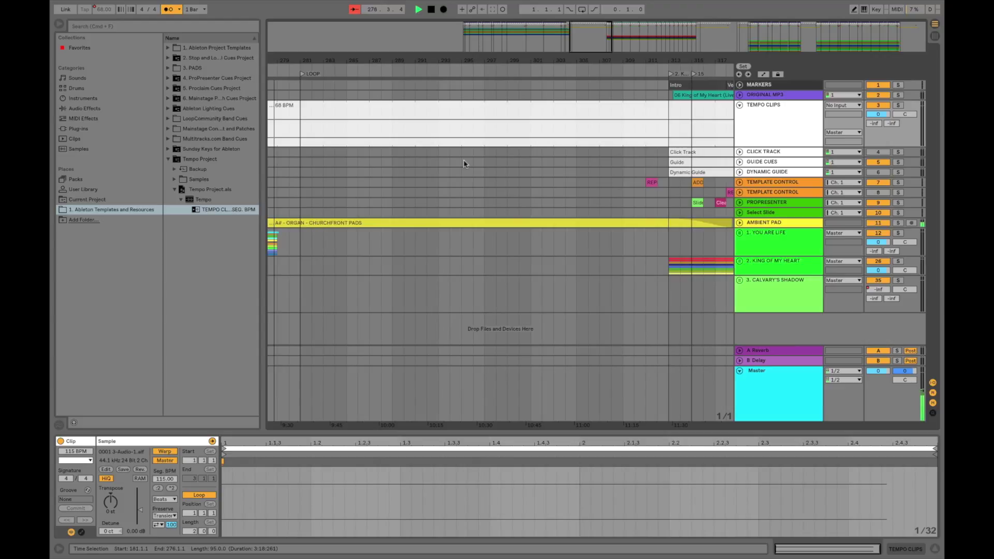
key("space")
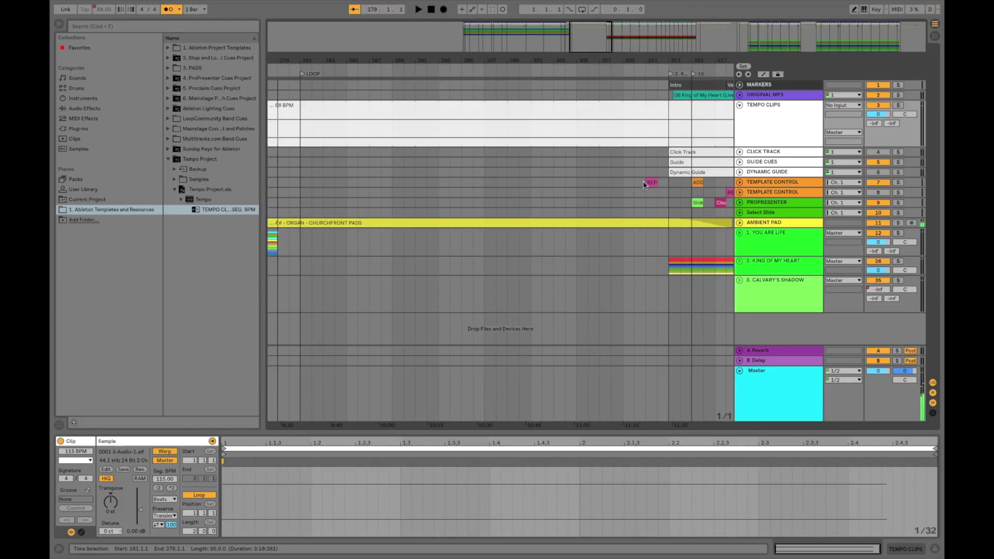
left_click(645, 185)
key("space")
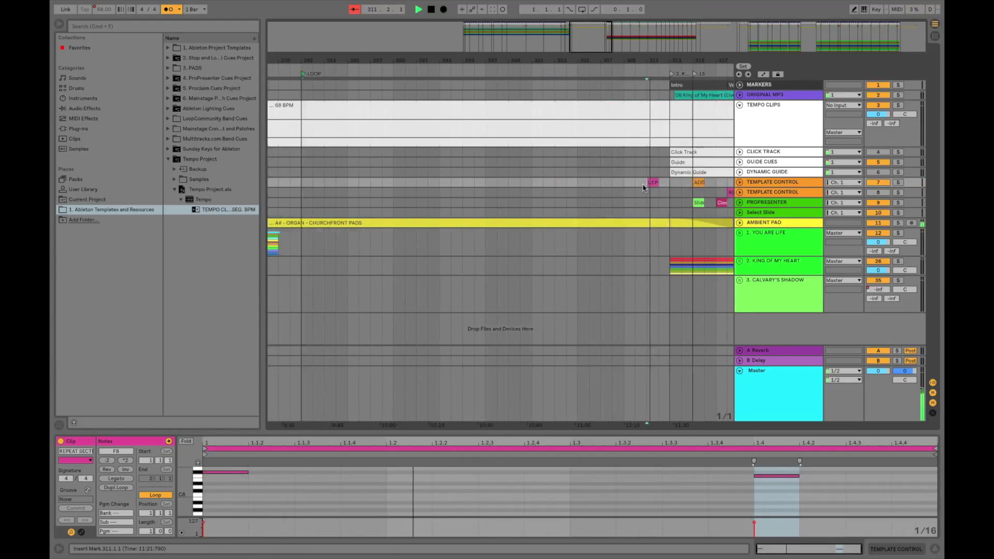
scroll(644, 187, "left", 3)
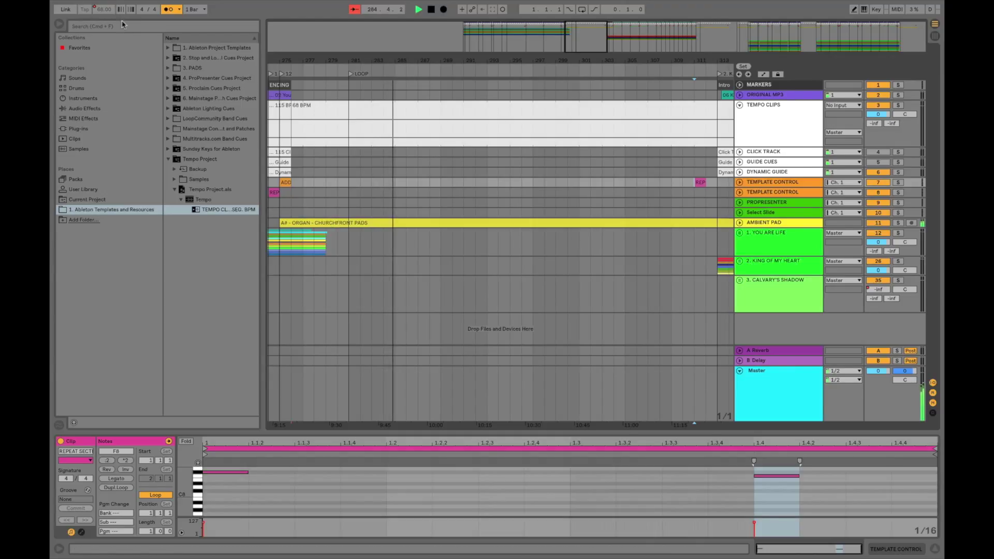
scroll(435, 128, "right", 5)
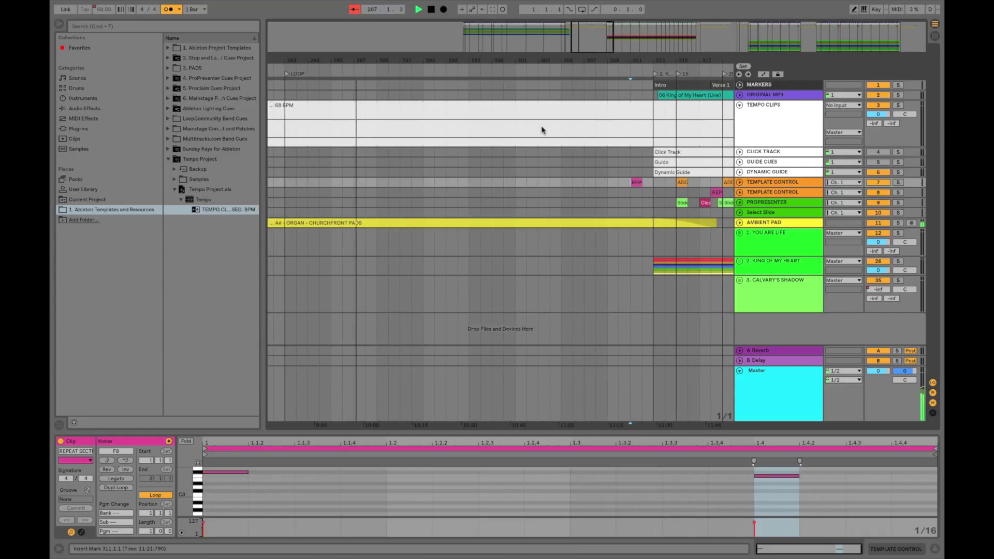
scroll(542, 130, "right", 10)
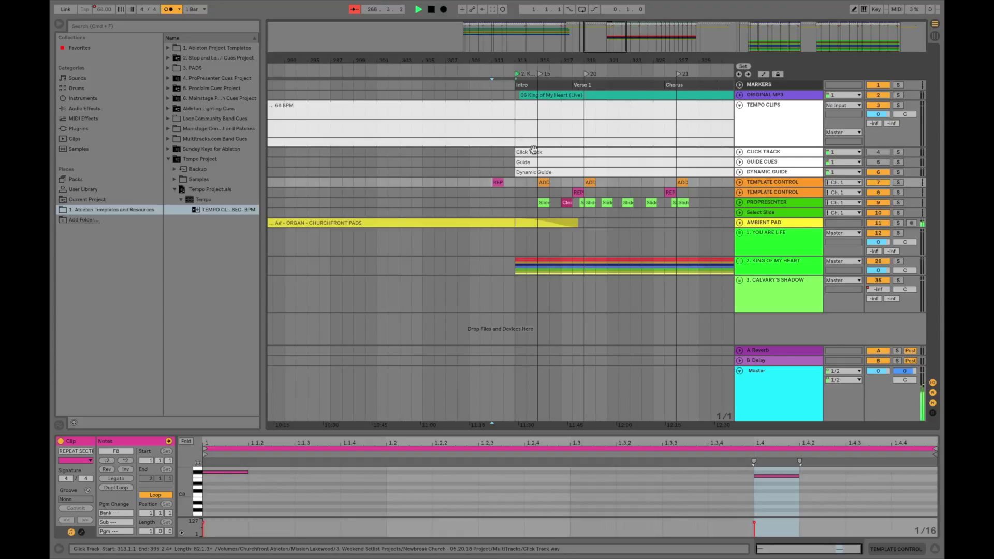
left_click(516, 74)
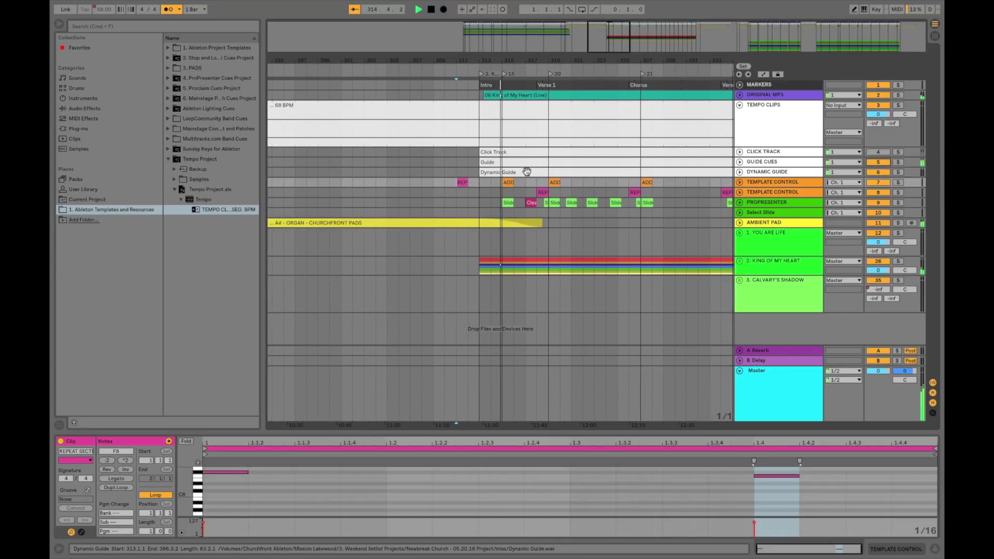
scroll(527, 171, "left", 5)
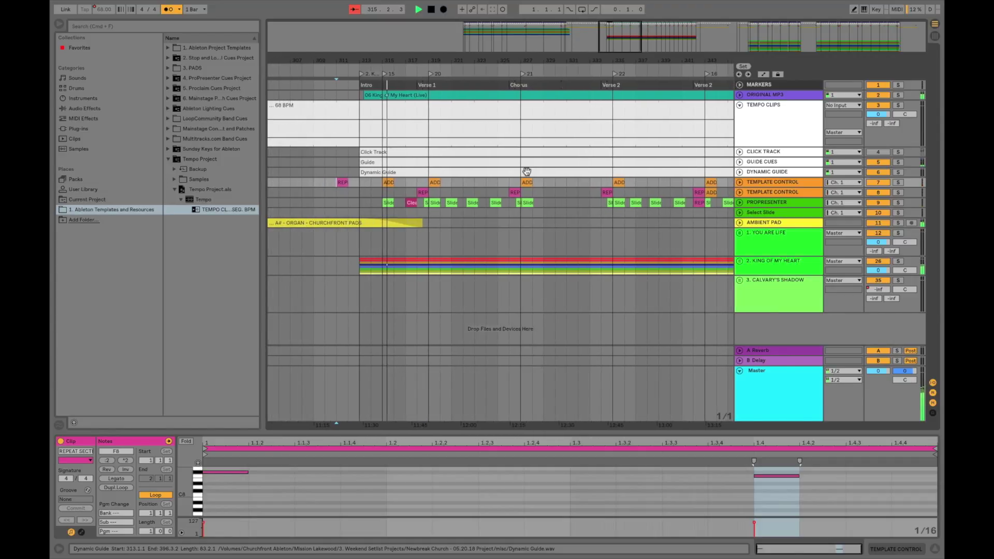
Step: Play and stop the ending of Calvary's Shadow, then select the 70BPM tempo clip
scroll(592, 136, "down", 10)
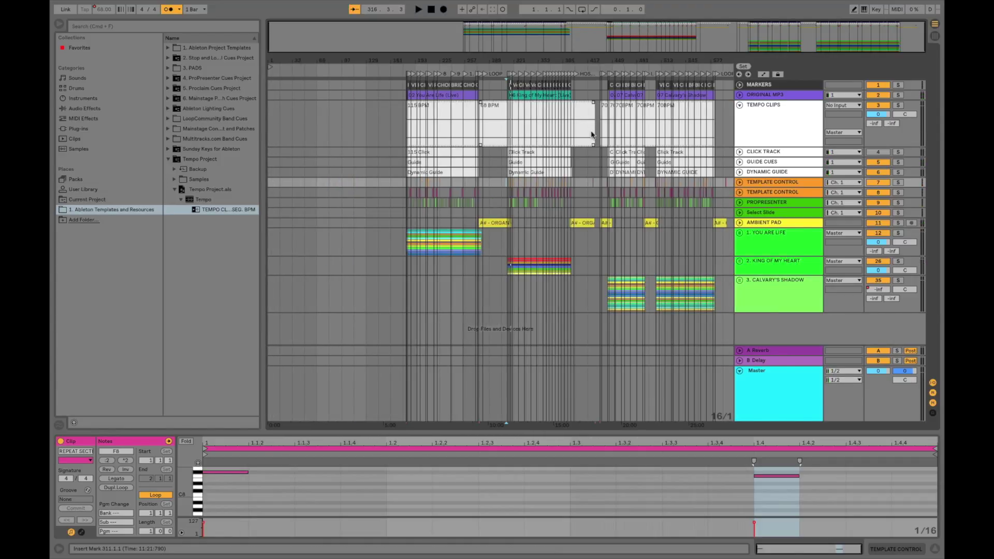
scroll(592, 135, "up", 10)
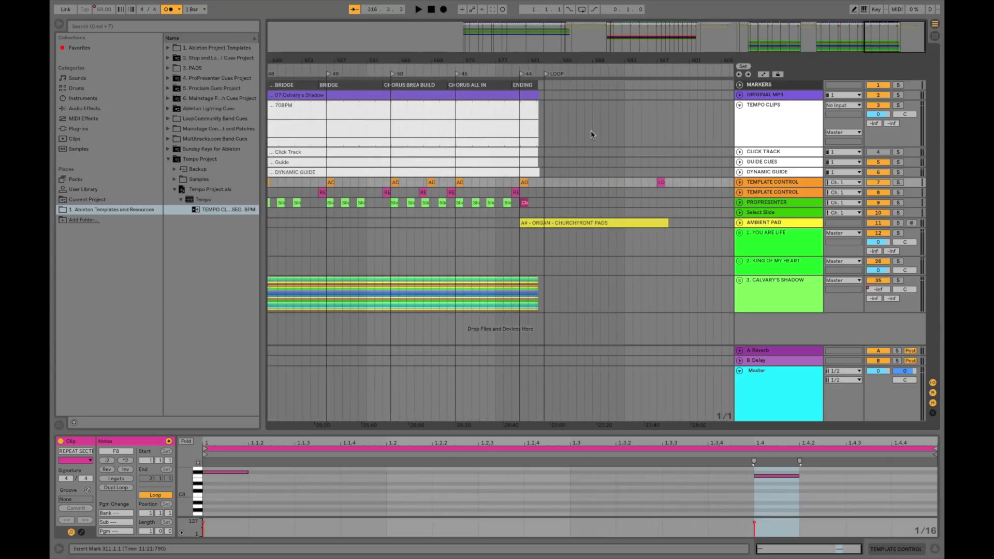
scroll(591, 131, "up", 5)
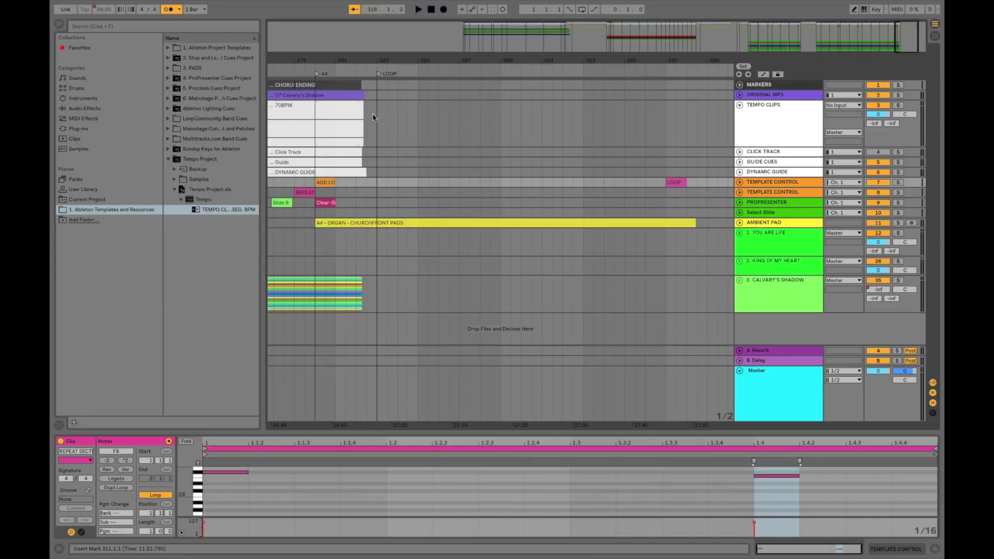
left_click(330, 67)
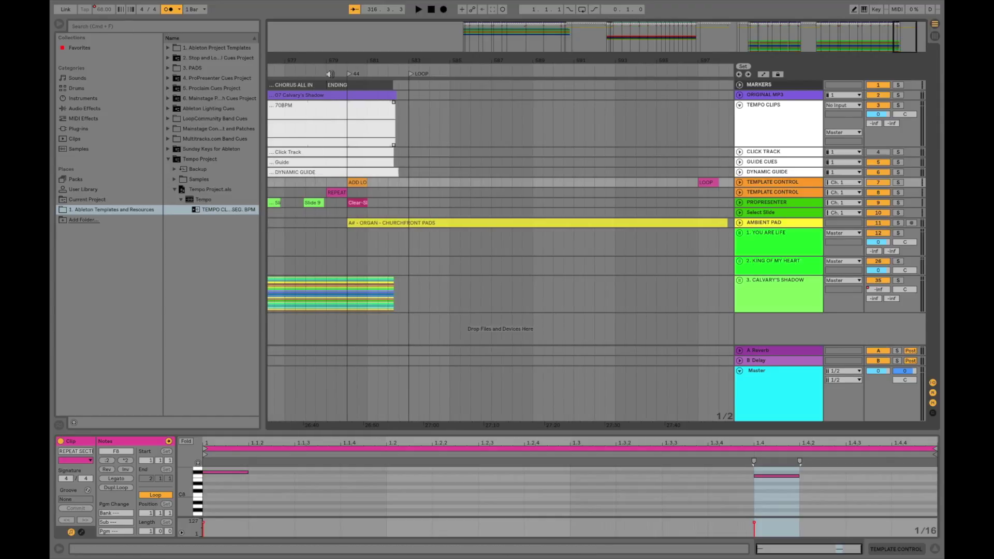
scroll(544, 166, "right", 10)
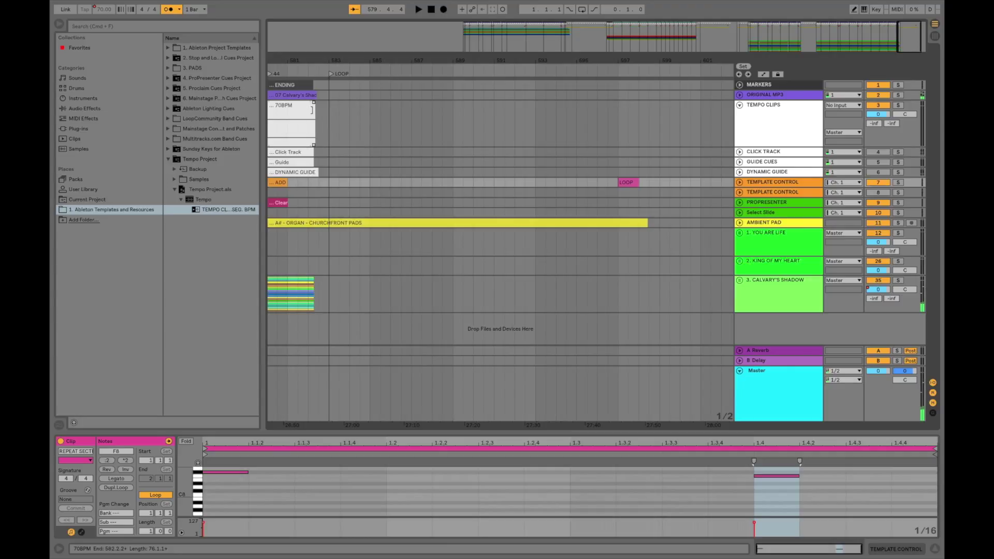
key("space")
left_click(313, 110)
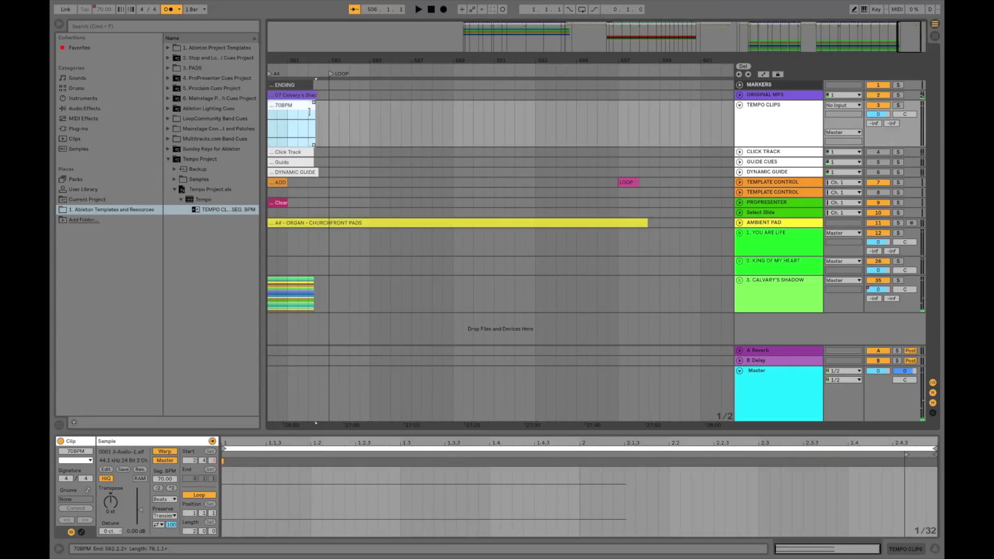
Step: Extend the 70BPM clip to bar 583 and place a 'TEMPO CLIP X BPM' clip starting there
left_click_drag(309, 111, 330, 117)
scroll(370, 129, "left", 5)
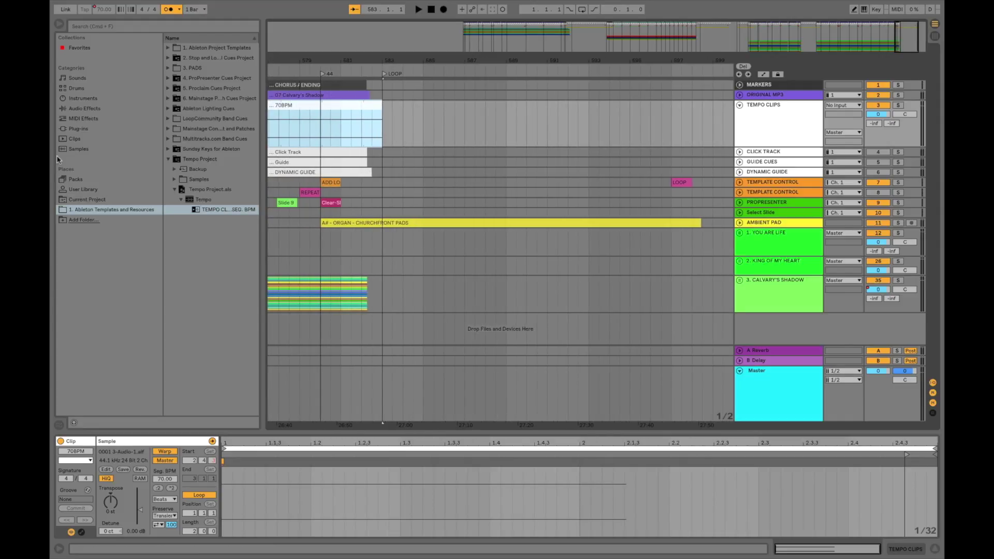
left_click_drag(199, 213, 706, 135)
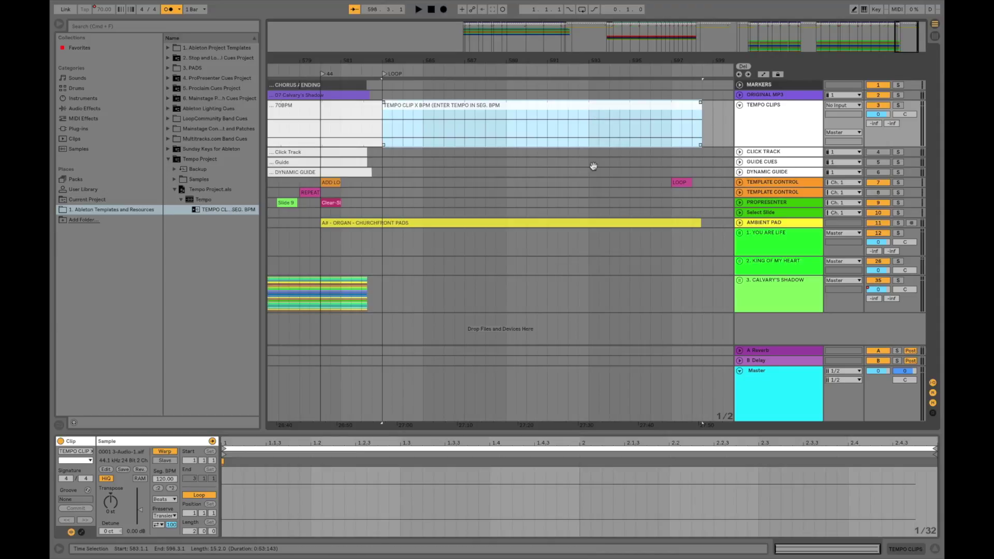
left_click(434, 115)
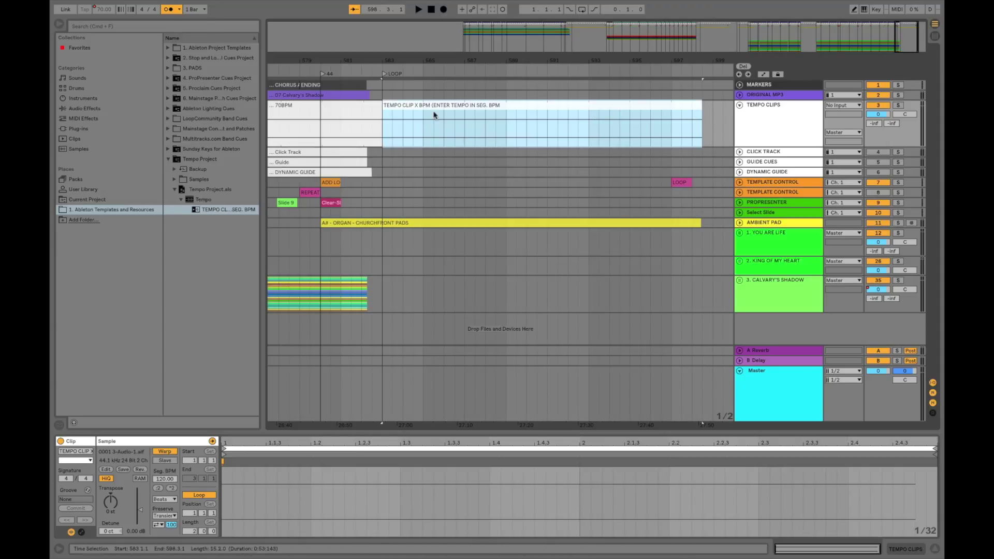
Step: Set the new tempo clip's Warp to Master with Seg. BPM 90, then play it back
left_click(165, 461)
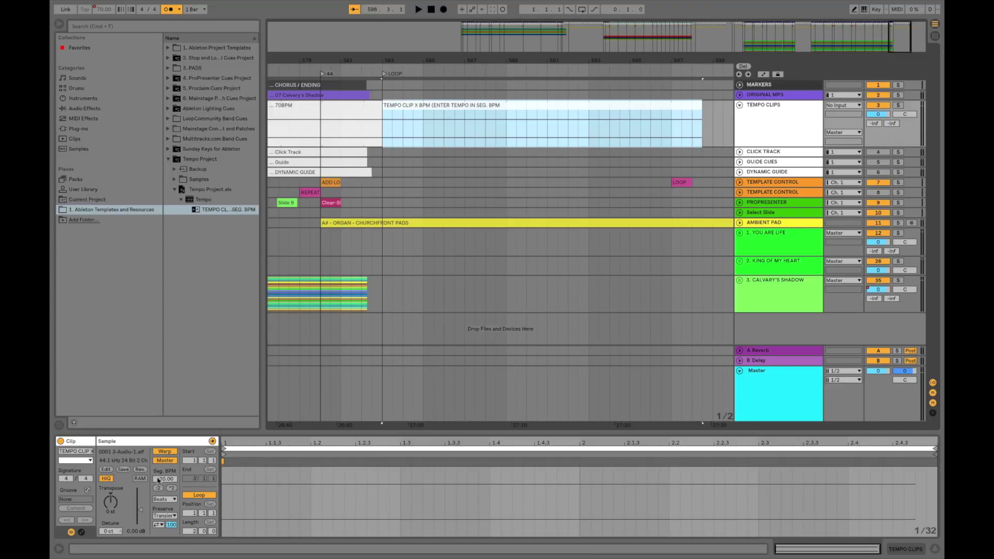
left_click(162, 480)
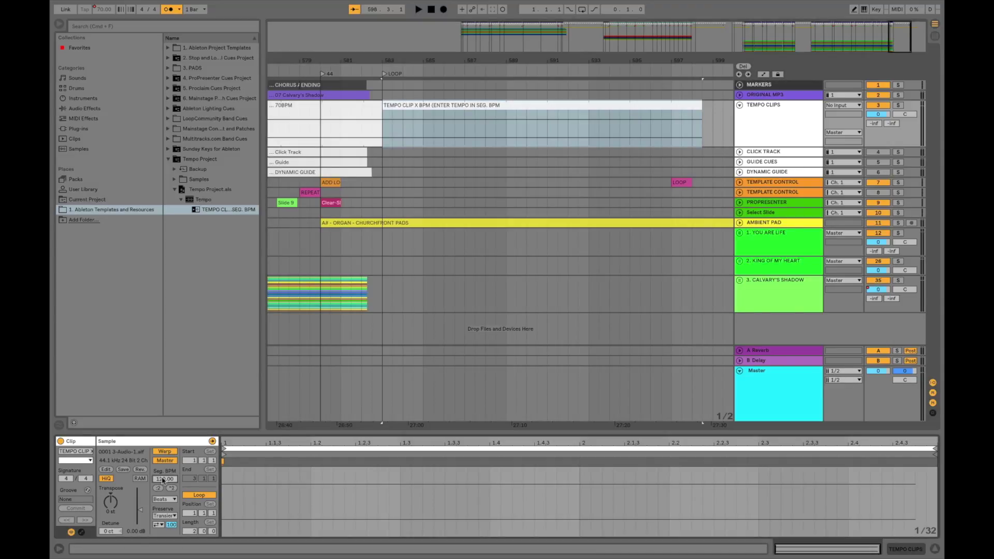
type("90")
key("Return")
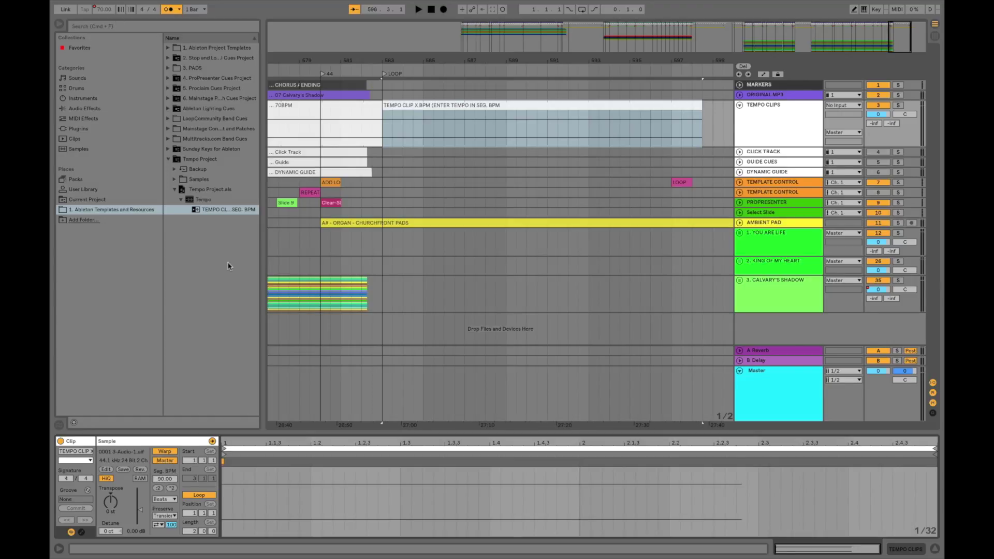
left_click(373, 71)
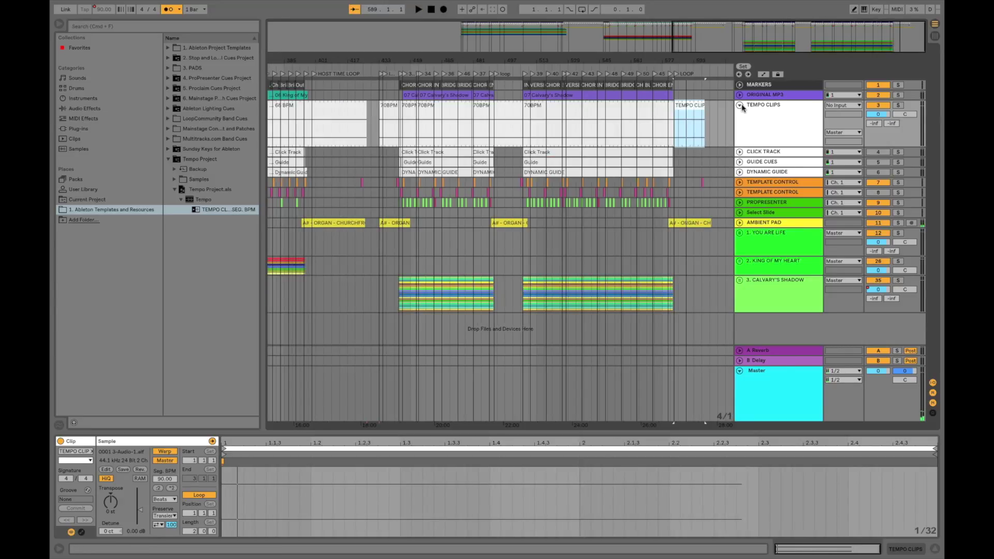
left_click(741, 106)
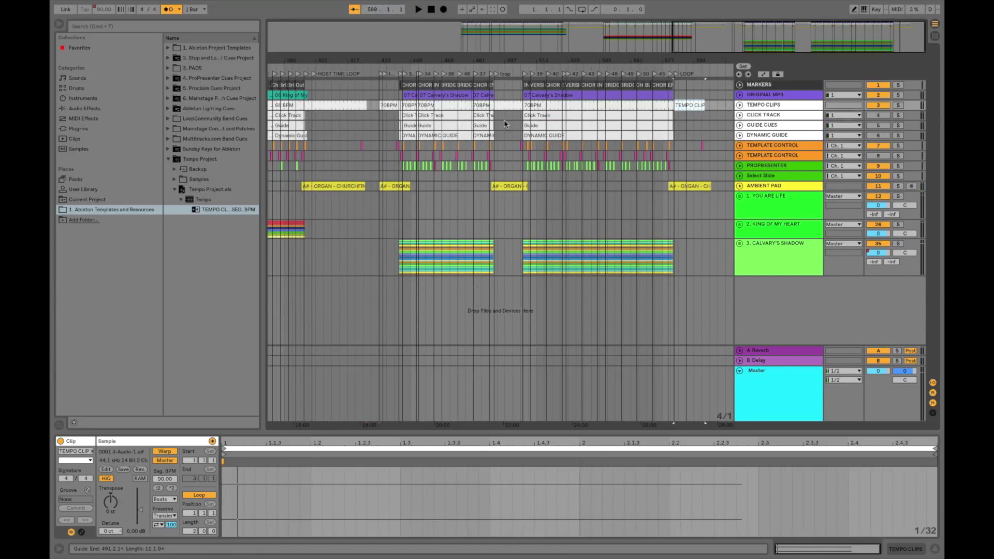
scroll(429, 115, "left", 5)
scroll(338, 106, "left", 8)
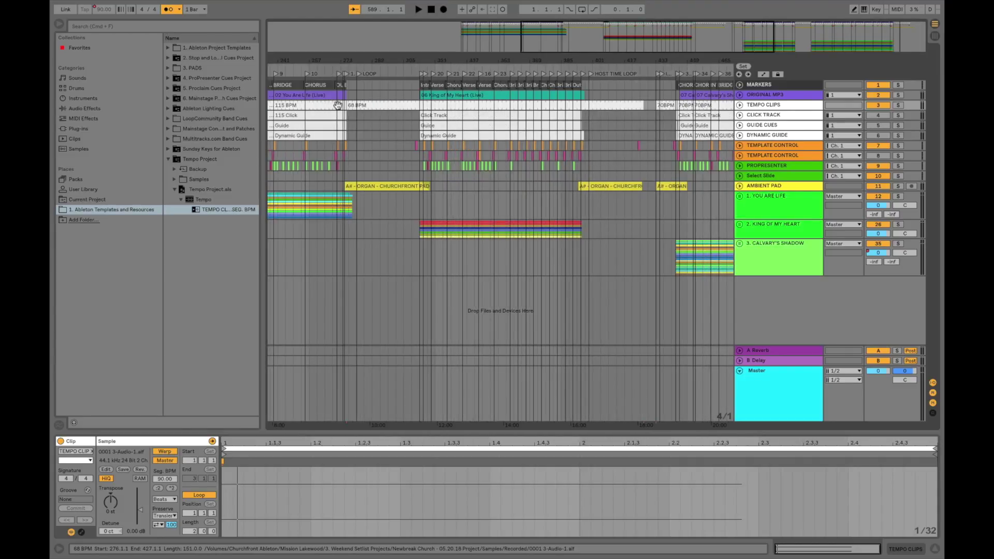